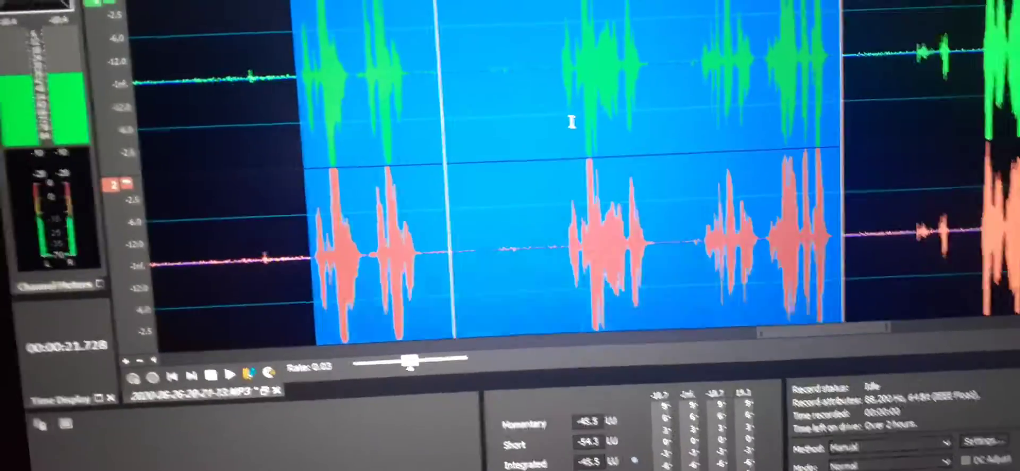
- Clear the selection and play the marked 21–23 second voice passage at the slowed rate
left_click(571, 122)
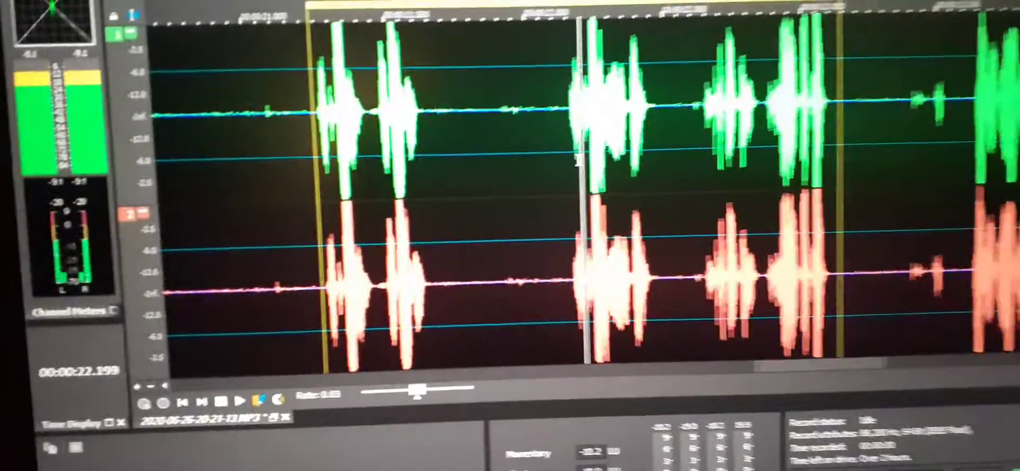